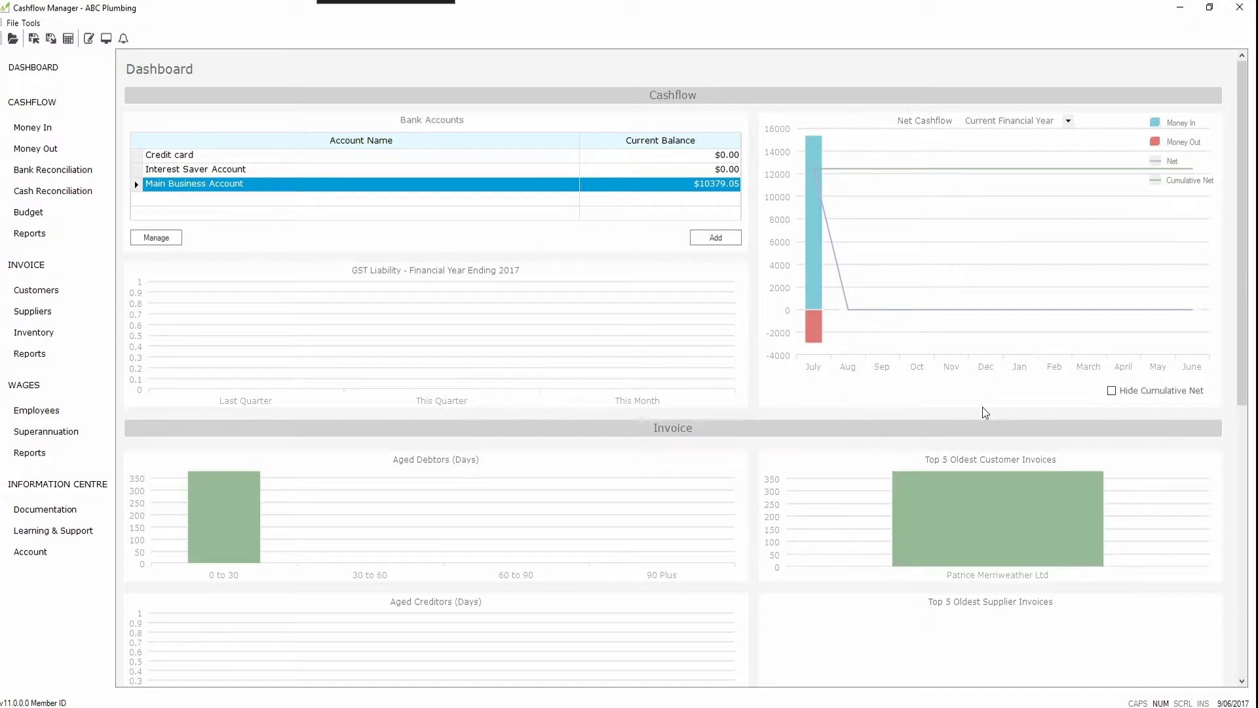
Step: Compare the tool commands offered for the Dashboard, Cashflow and Invoice sections, and return to the Dashboard
{"action": "left_click", "coordinate": [37, 72]}
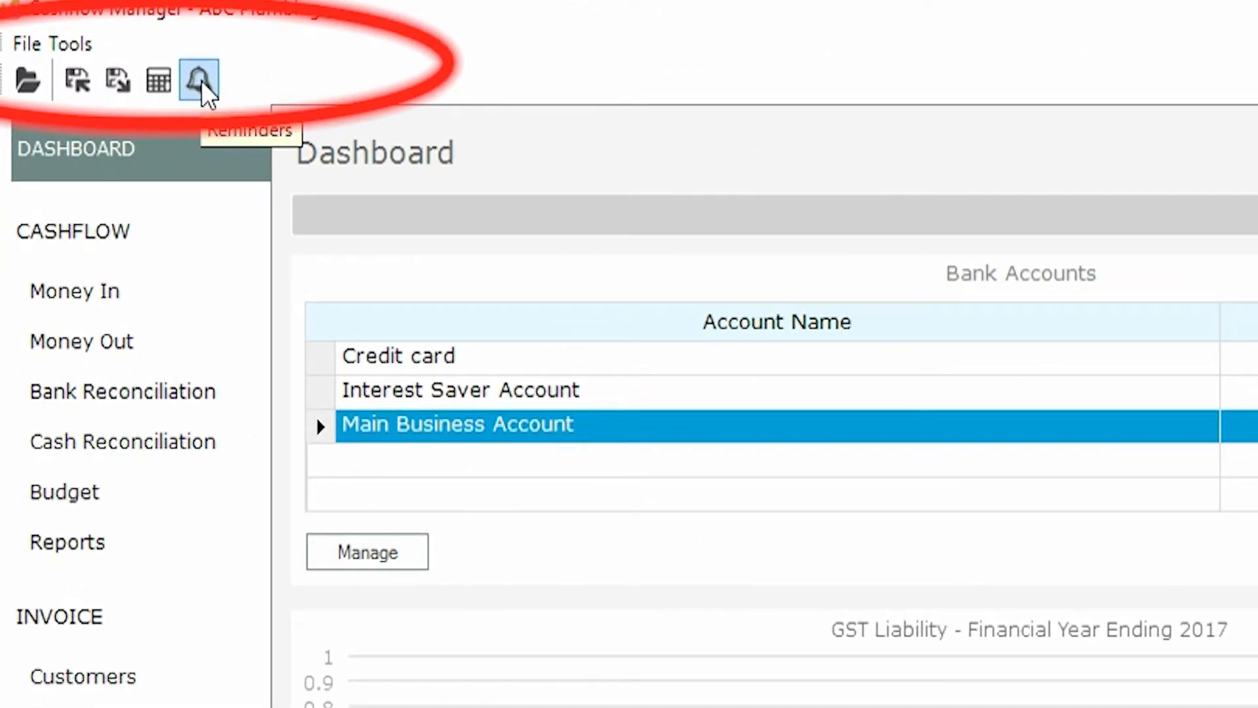
{"action": "left_click", "coordinate": [65, 49]}
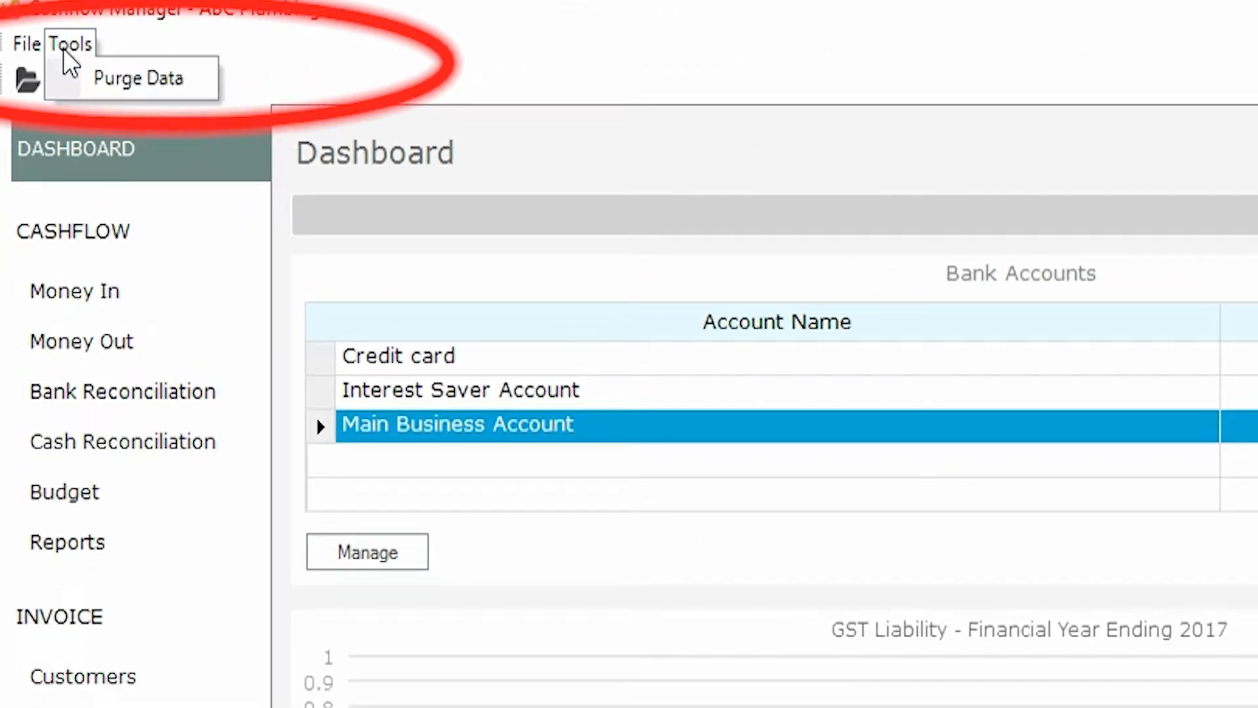
{"action": "left_click", "coordinate": [65, 48]}
{"action": "left_click", "coordinate": [80, 308]}
{"action": "left_click", "coordinate": [74, 42]}
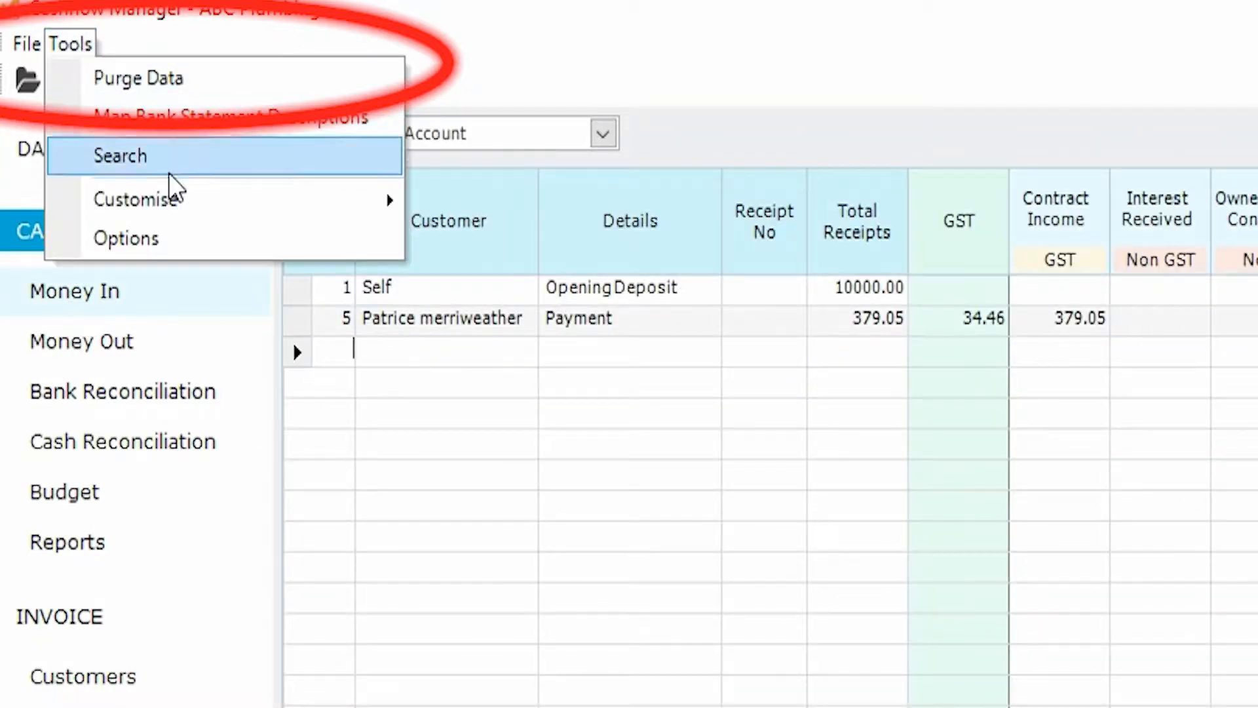
{"action": "left_click", "coordinate": [253, 34]}
{"action": "left_click", "coordinate": [60, 681]}
{"action": "left_click", "coordinate": [72, 43]}
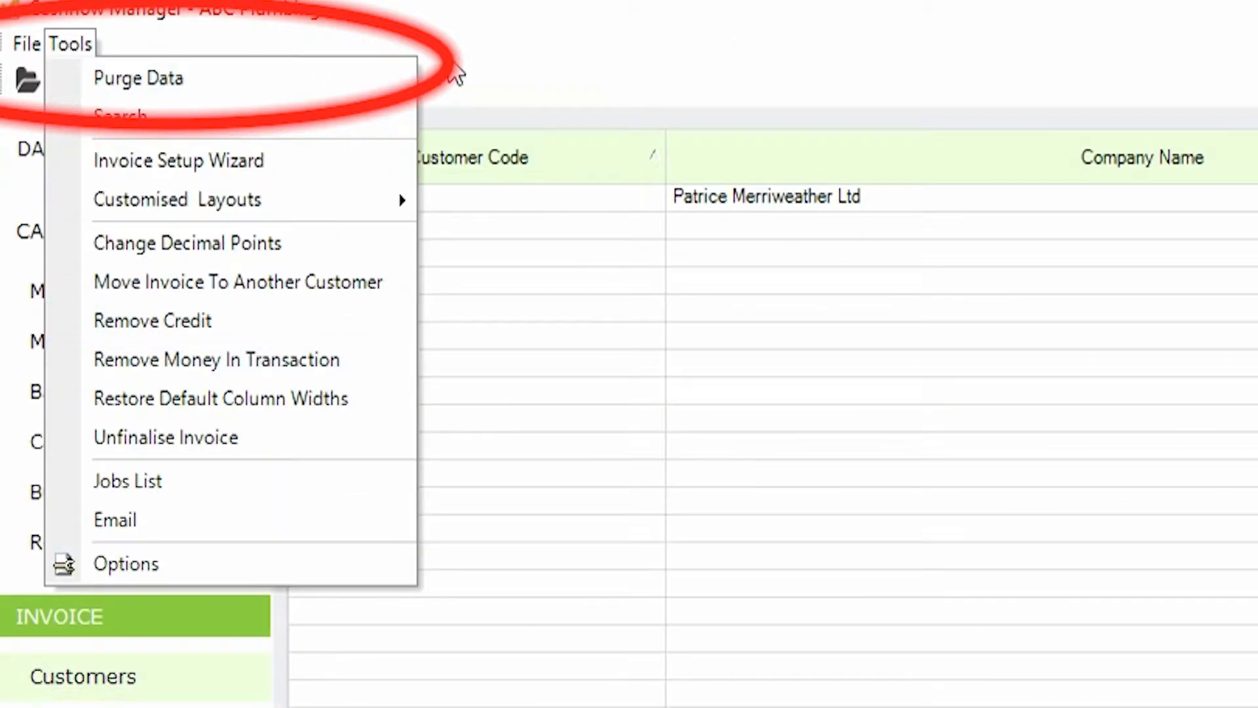
{"action": "left_click", "coordinate": [73, 44]}
{"action": "left_click", "coordinate": [100, 167]}
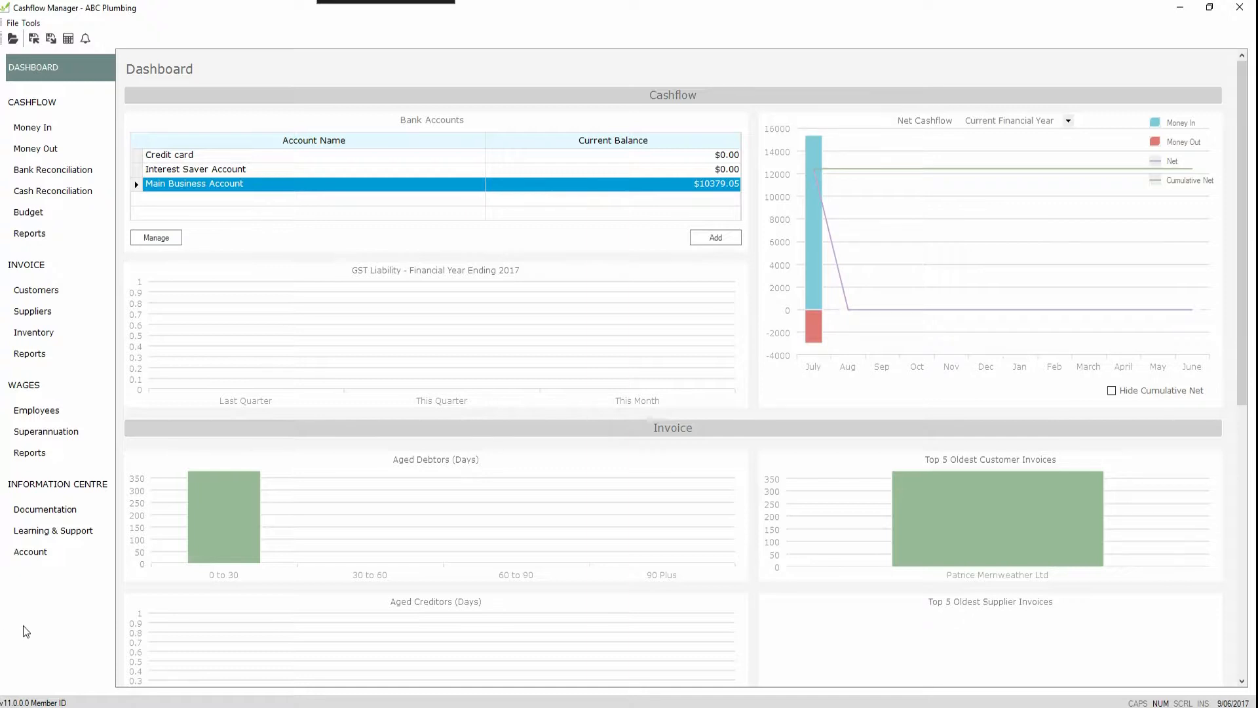
Step: View the main Cashflow, Invoice, Wages and Information Centre sections one after another
{"action": "left_click", "coordinate": [53, 135]}
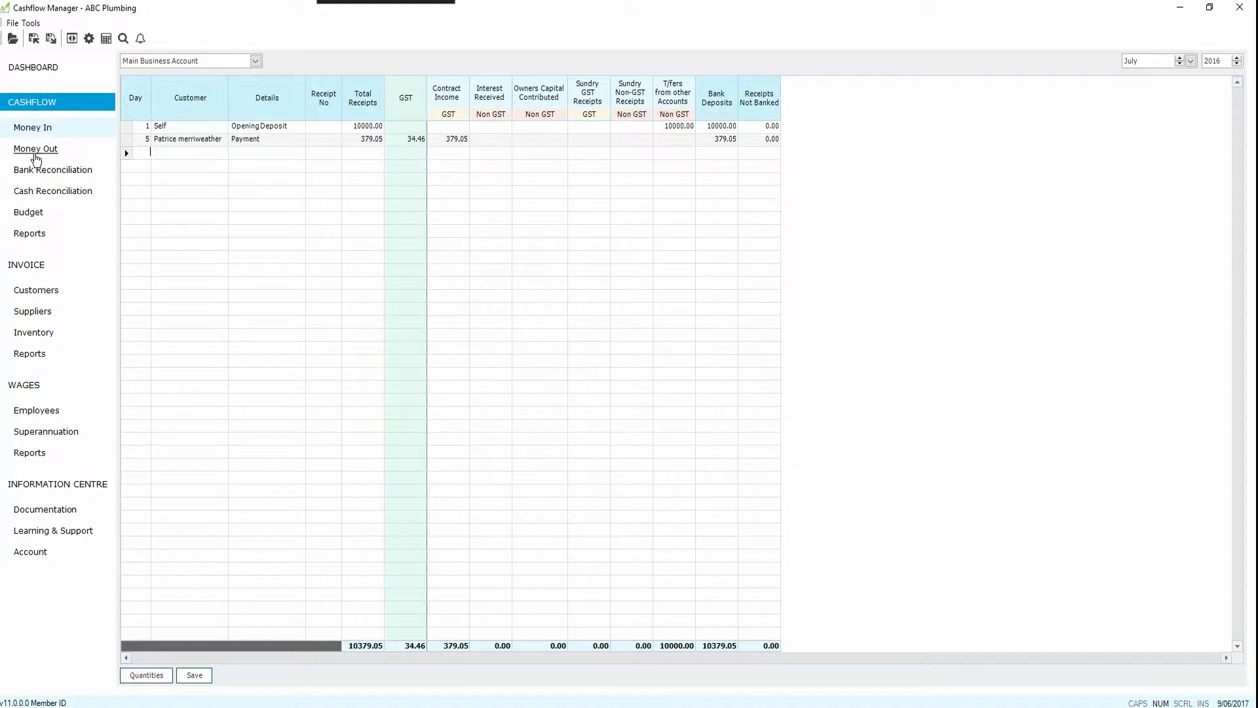
{"action": "left_click", "coordinate": [22, 265]}
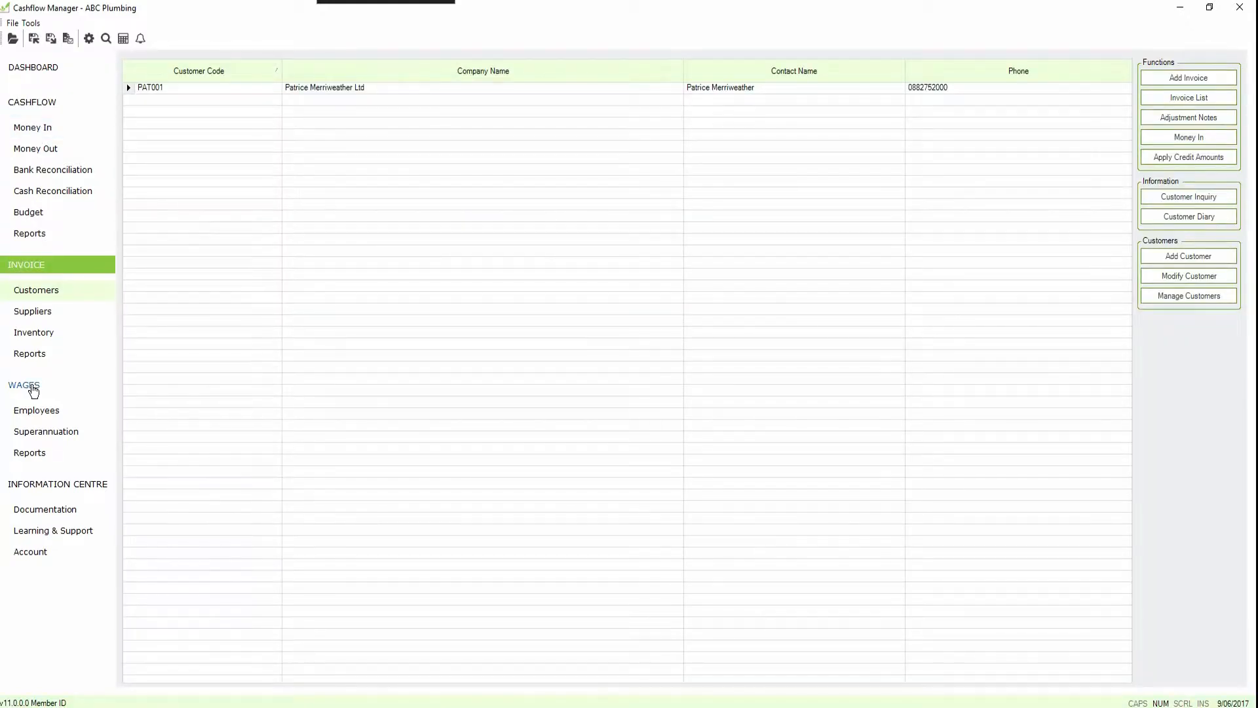
{"action": "left_click", "coordinate": [32, 386]}
{"action": "left_click", "coordinate": [38, 489]}
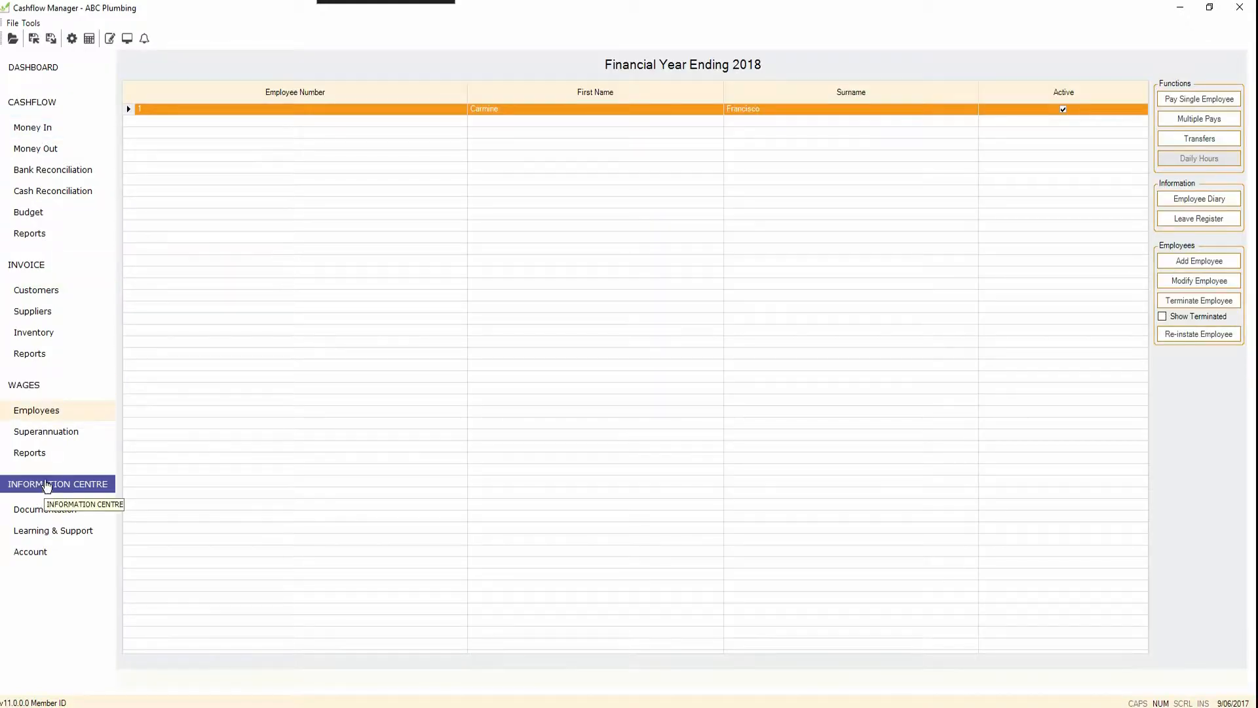
Step: Look over the Cashflow Money In and Money Out records and the bank accounts selectable for them
{"action": "left_click", "coordinate": [45, 107]}
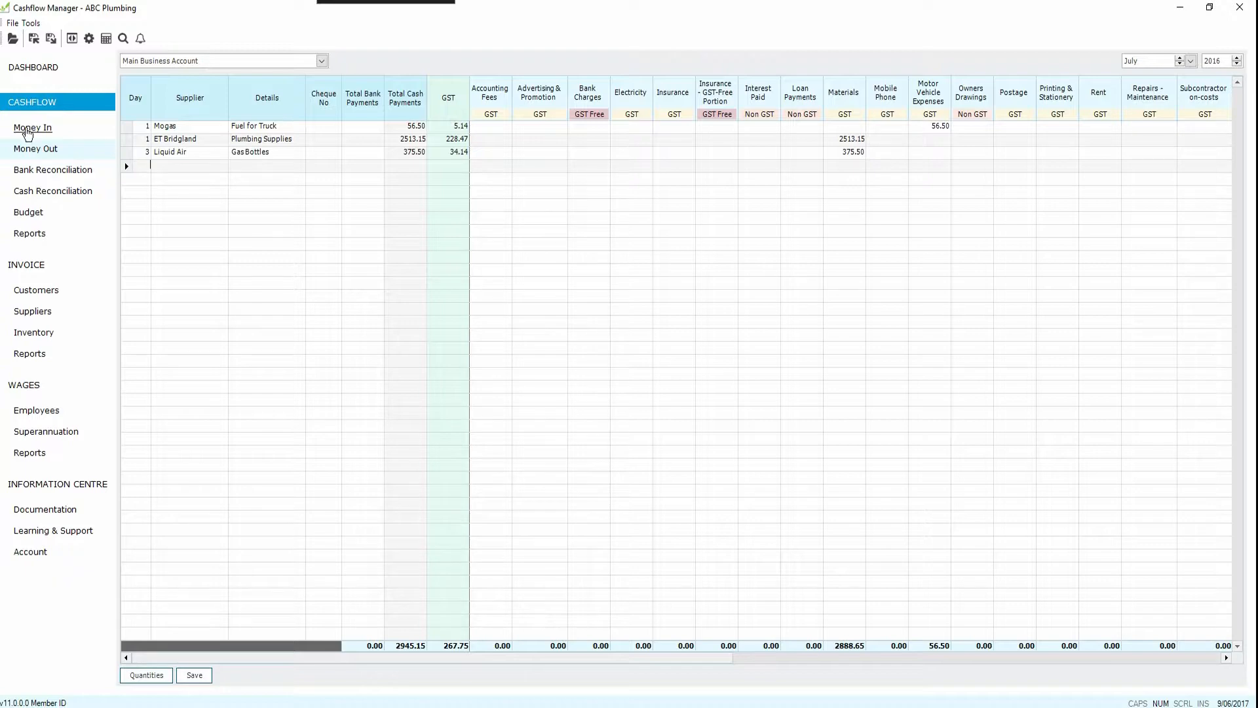
{"action": "left_click", "coordinate": [34, 128]}
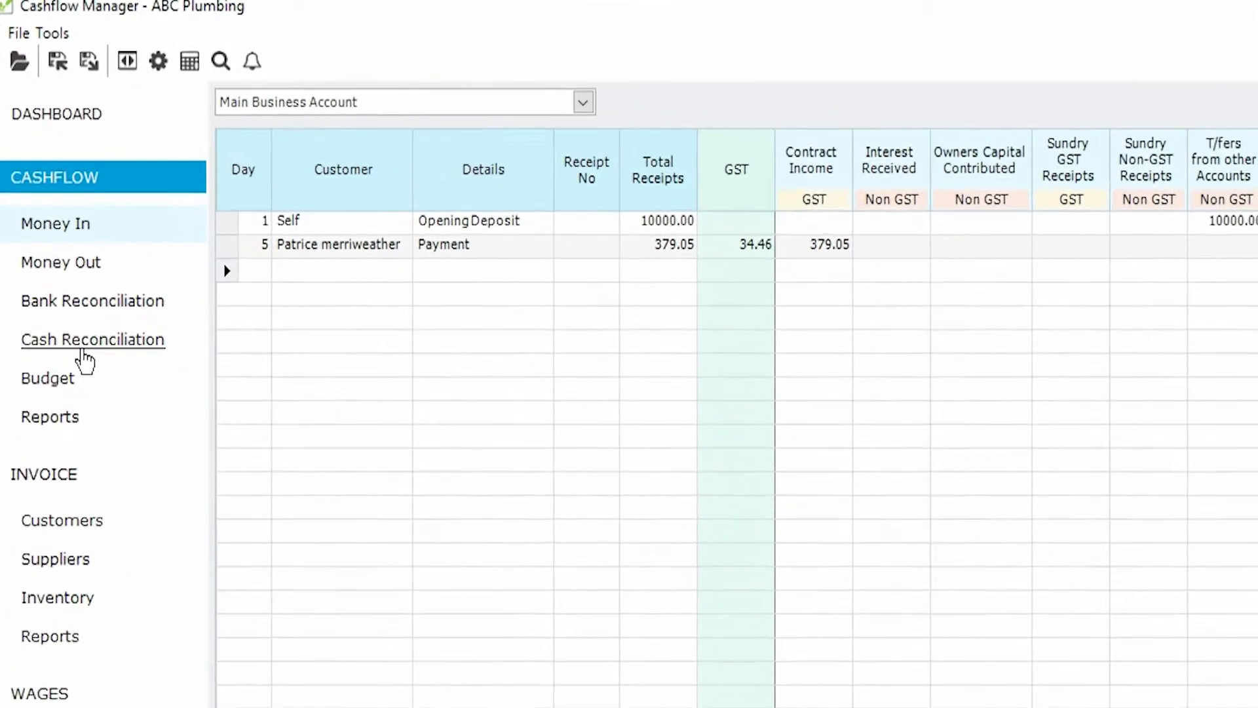
{"action": "left_click", "coordinate": [641, 112]}
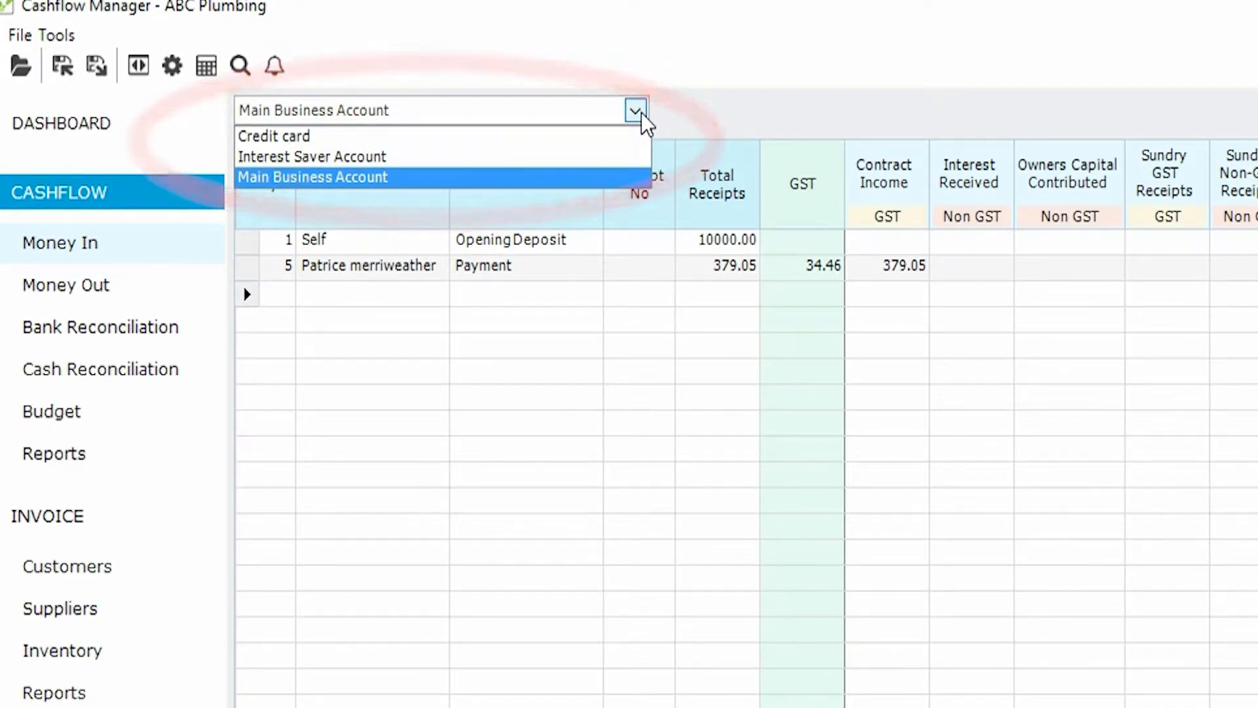
{"action": "left_click", "coordinate": [640, 111]}
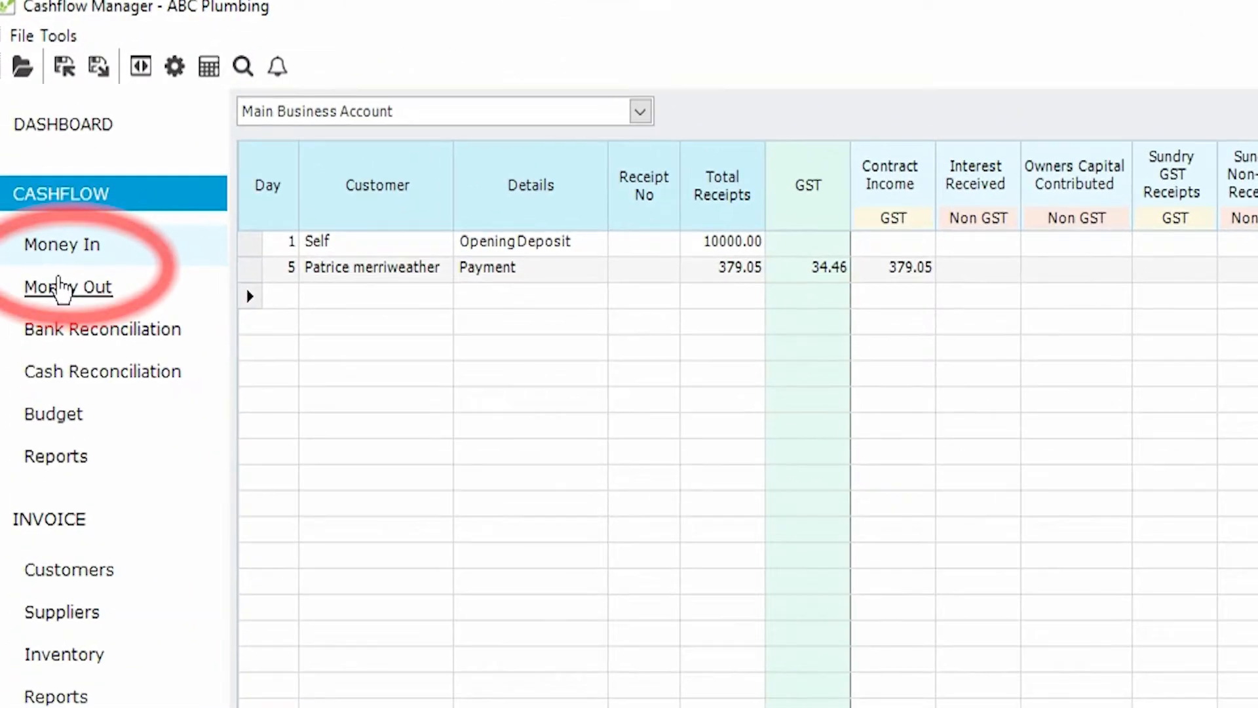
{"action": "left_click", "coordinate": [72, 288]}
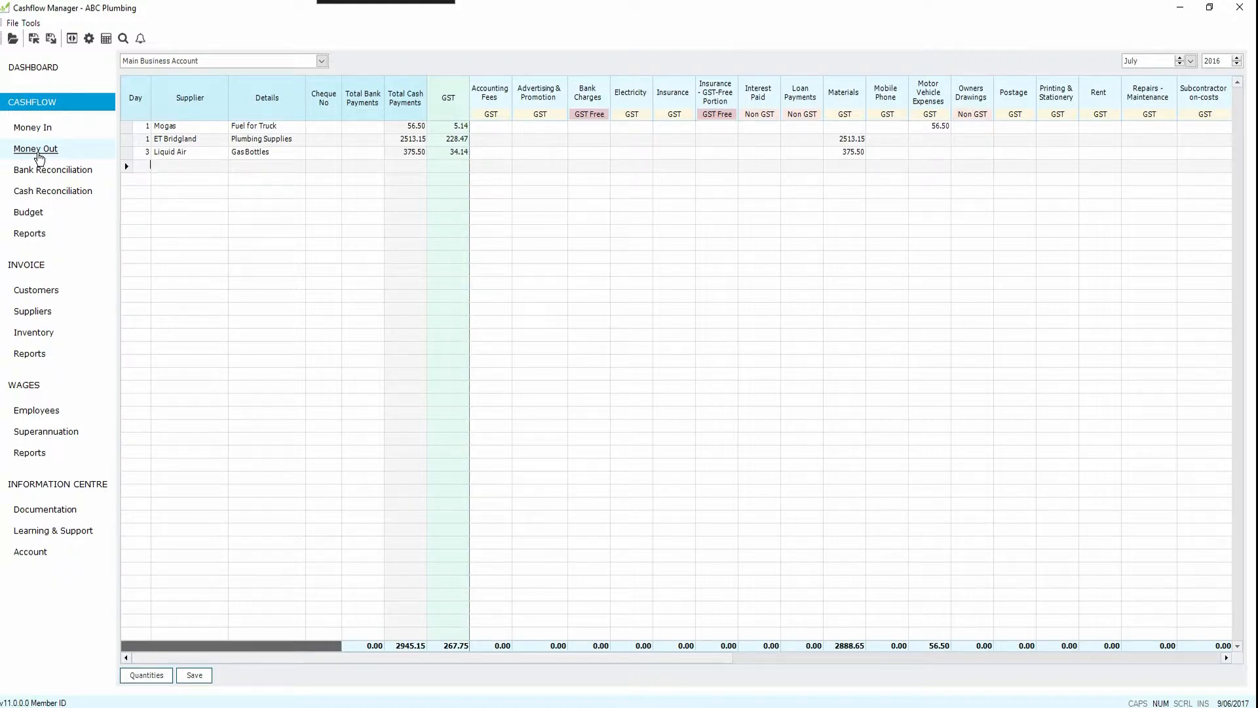
Step: Start a new Money In entry for day 7 with the customer's full name and the details Plumbing
{"action": "left_click", "coordinate": [51, 133]}
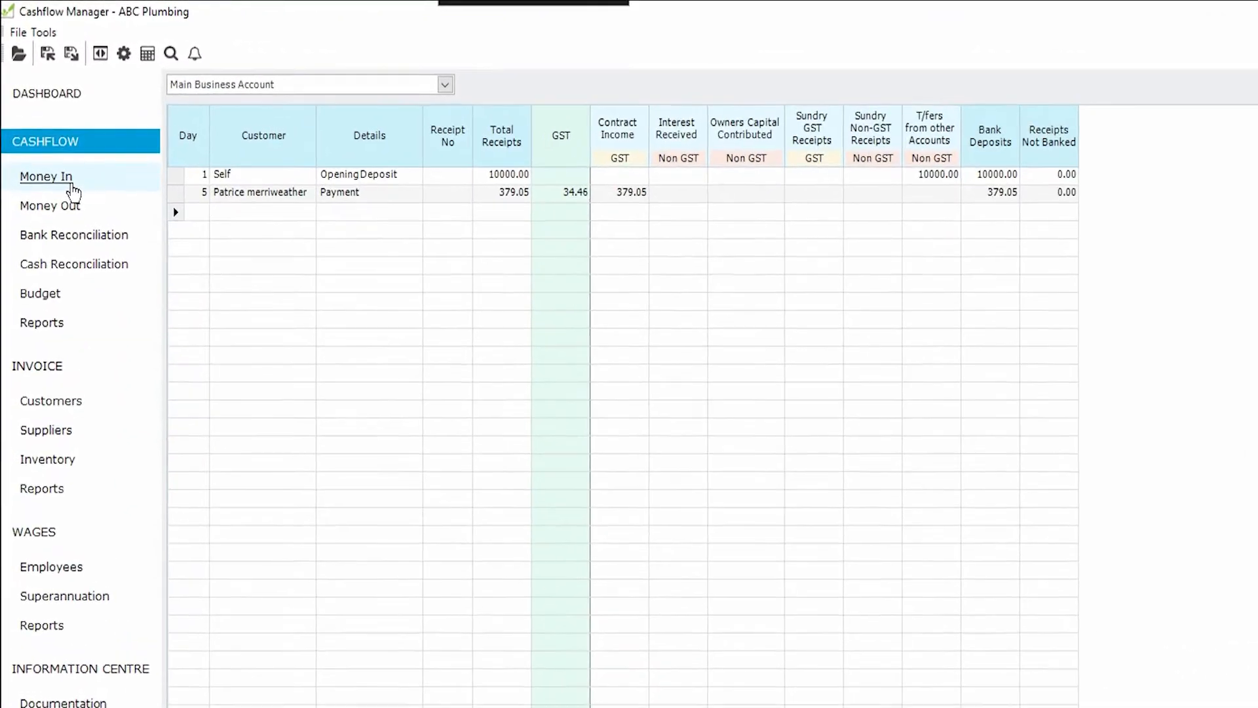
{"action": "type", "text": "7"}
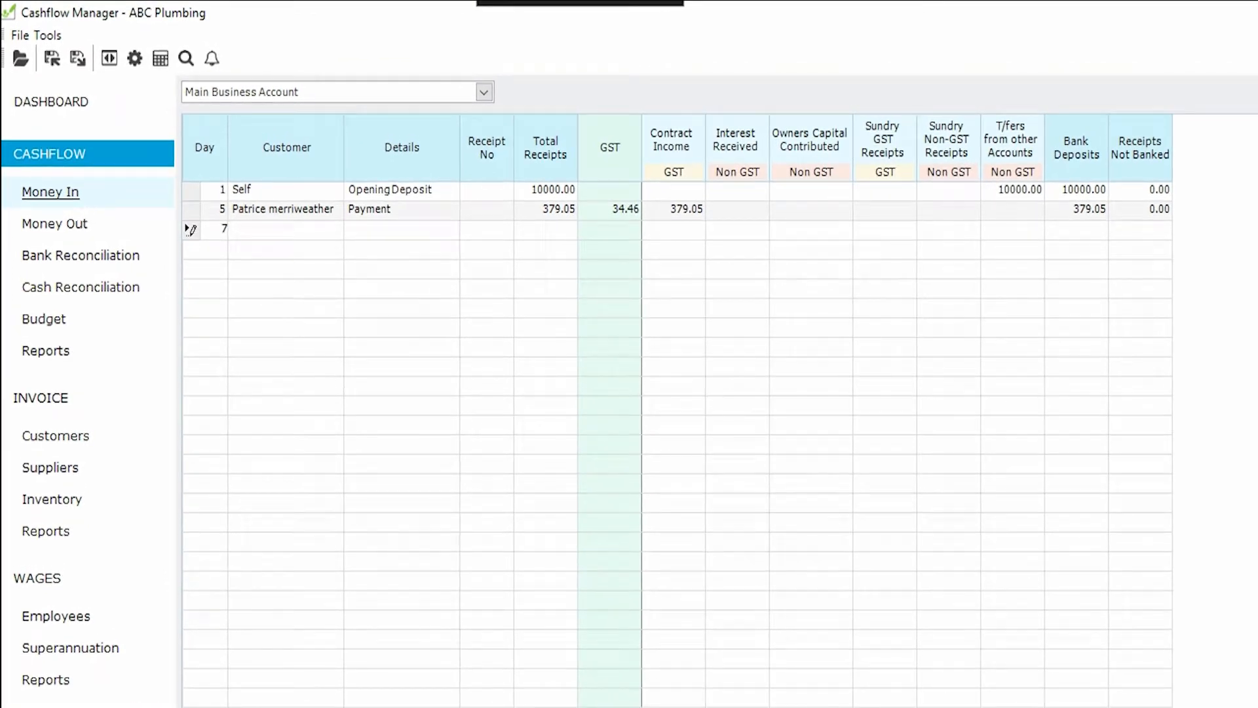
{"action": "key", "text": "Tab"}
{"action": "type", "text": "Boris Johnson"}
{"action": "key", "text": "Tab"}
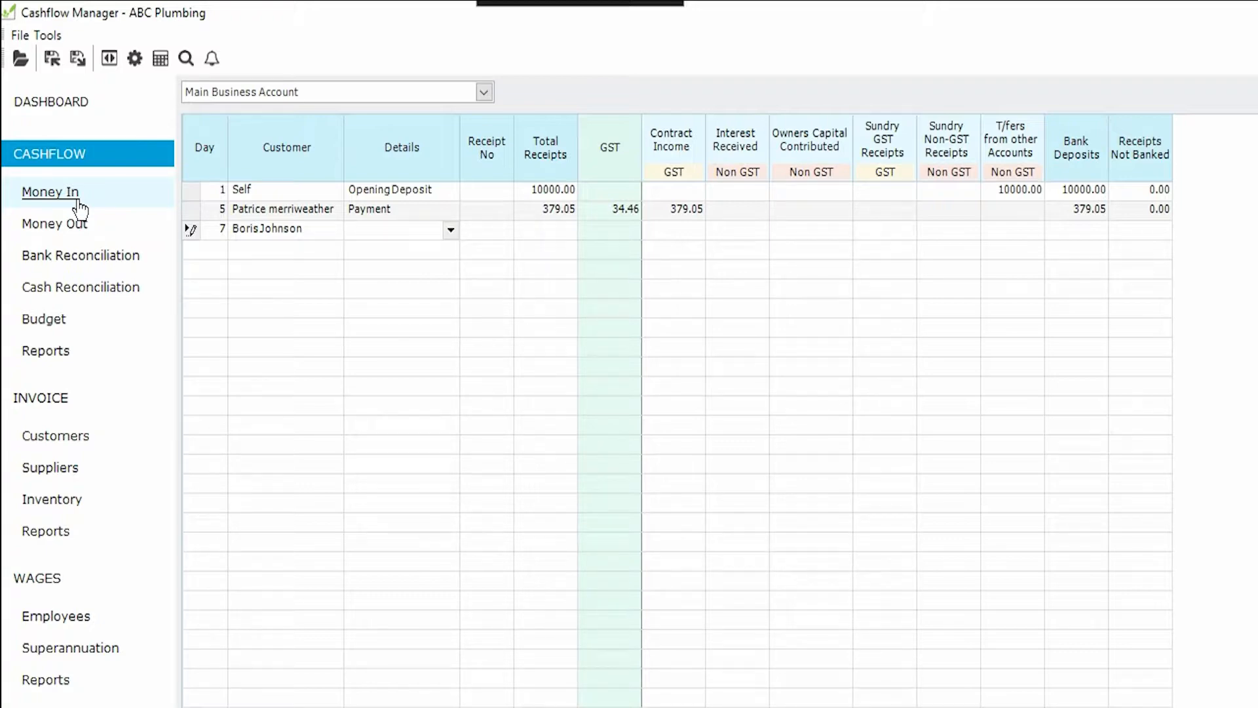
{"action": "type", "text": "Plumbing"}
{"action": "key", "text": "Tab"}
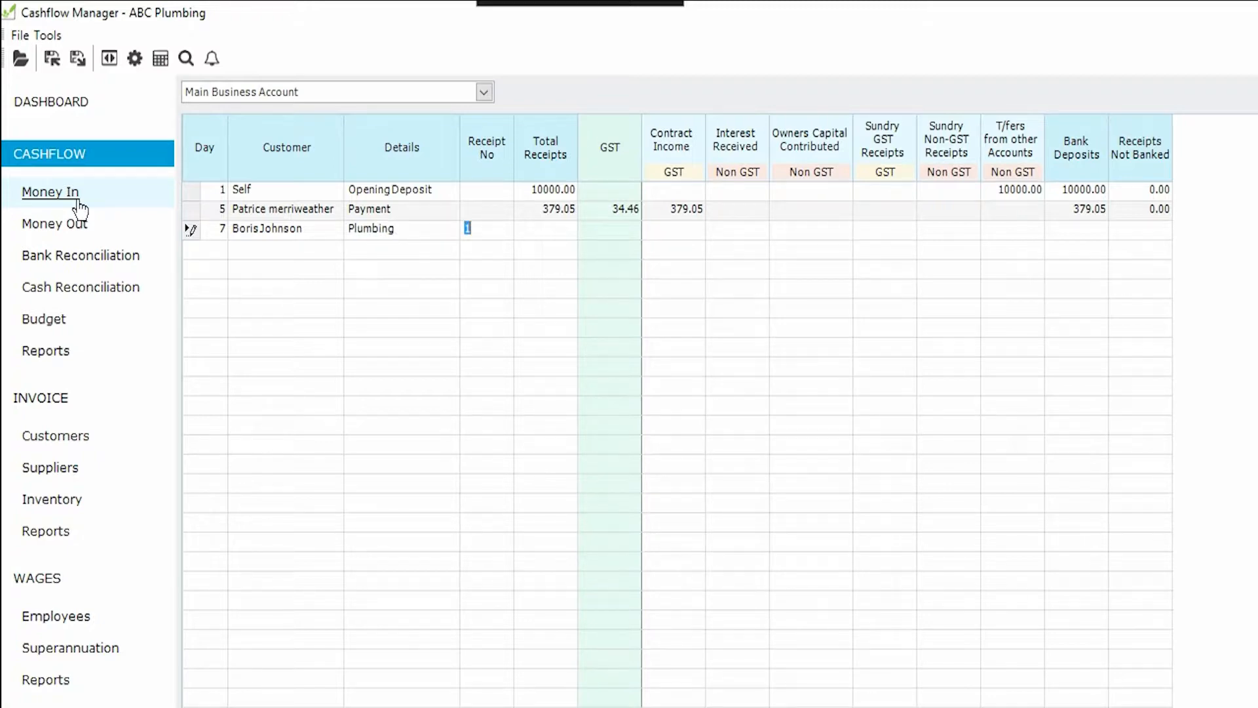
Step: Leave the receipt number blank, enter 200 as total receipts under Contract Income, and record the amount as not banked
{"action": "key", "text": "BackSpace"}
{"action": "key", "text": "Tab"}
{"action": "type", "text": "200"}
{"action": "key", "text": "Tab"}
{"action": "key", "text": "Tab"}
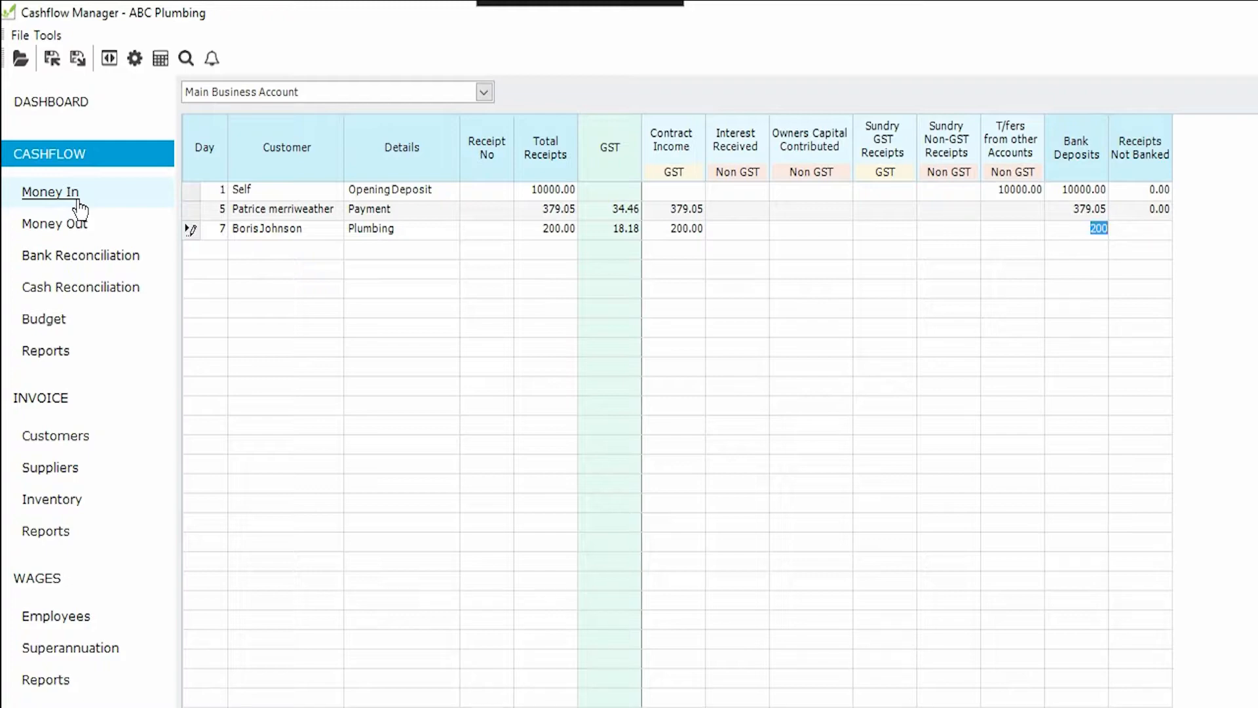
{"action": "key", "text": "Delete"}
{"action": "key", "text": "Tab"}
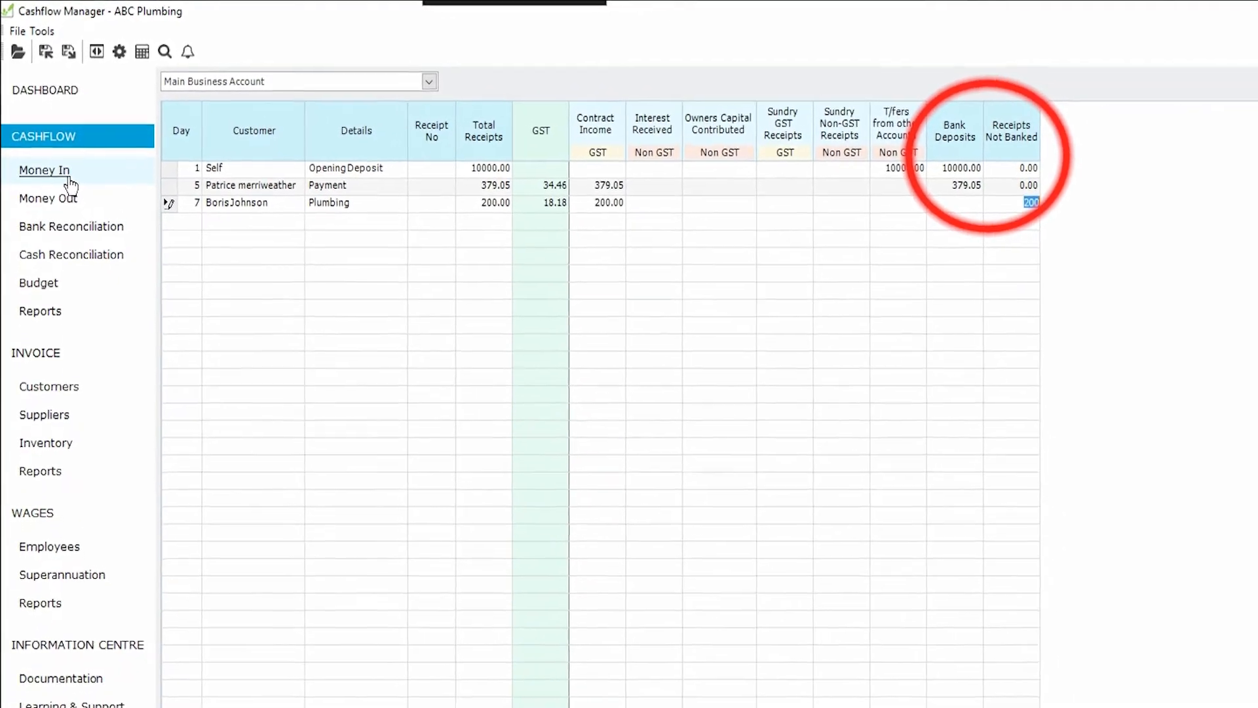
Step: Add a Money Out entry for day 24 with supplier Mogas, details Petrol and a total cash payment of 75.60
{"action": "left_click", "coordinate": [51, 169]}
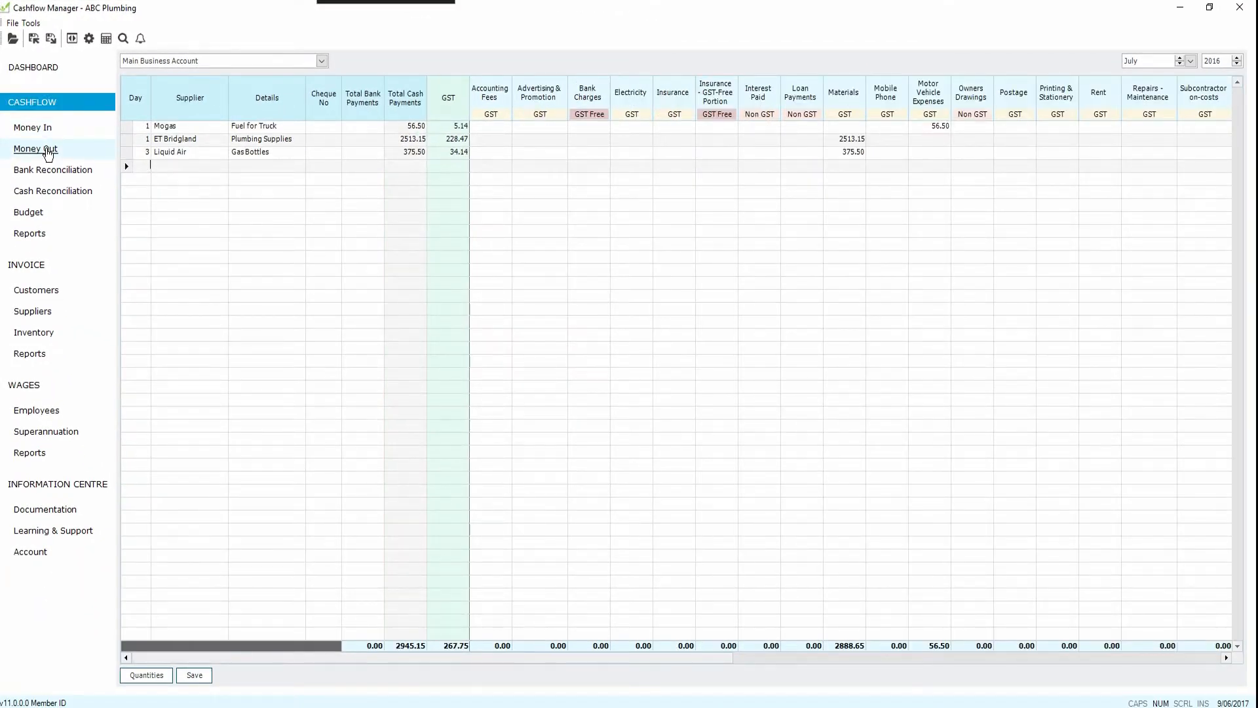
{"action": "type", "text": "24"}
{"action": "key", "text": "Tab"}
{"action": "type", "text": "Mogas"}
{"action": "key", "text": "Tab"}
{"action": "type", "text": "Petrol"}
{"action": "key", "text": "Tab"}
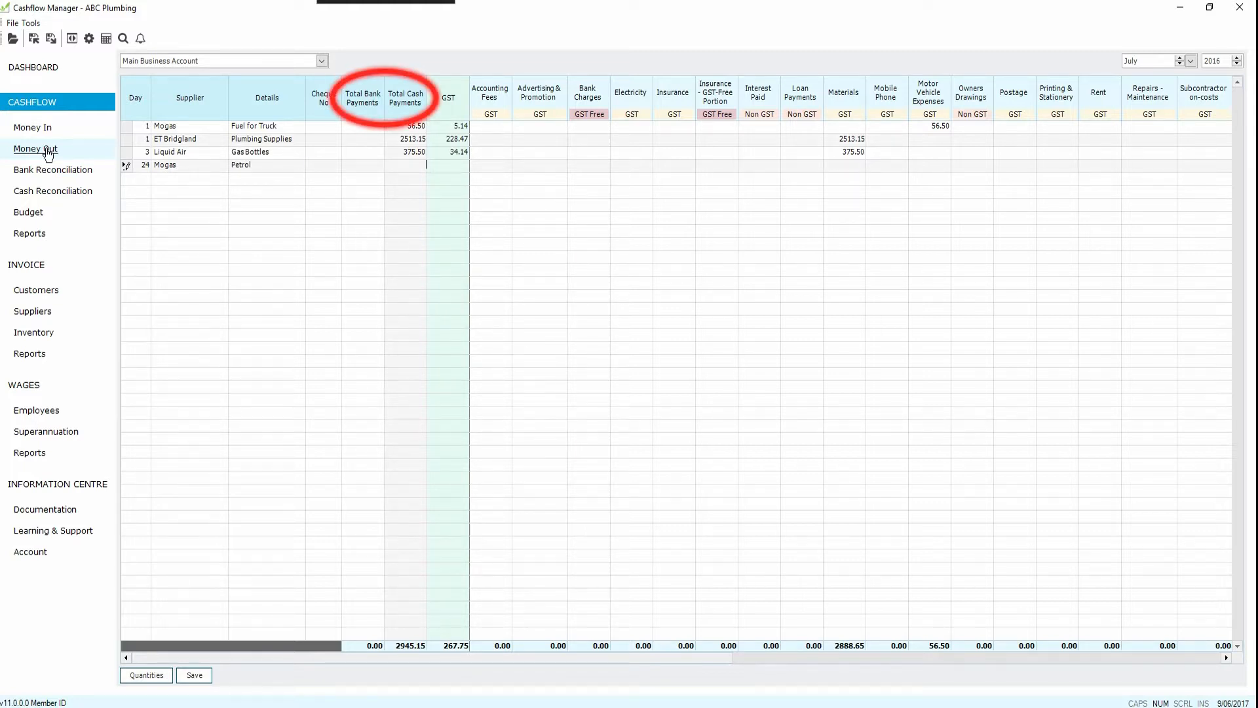
{"action": "type", "text": "75.60"}
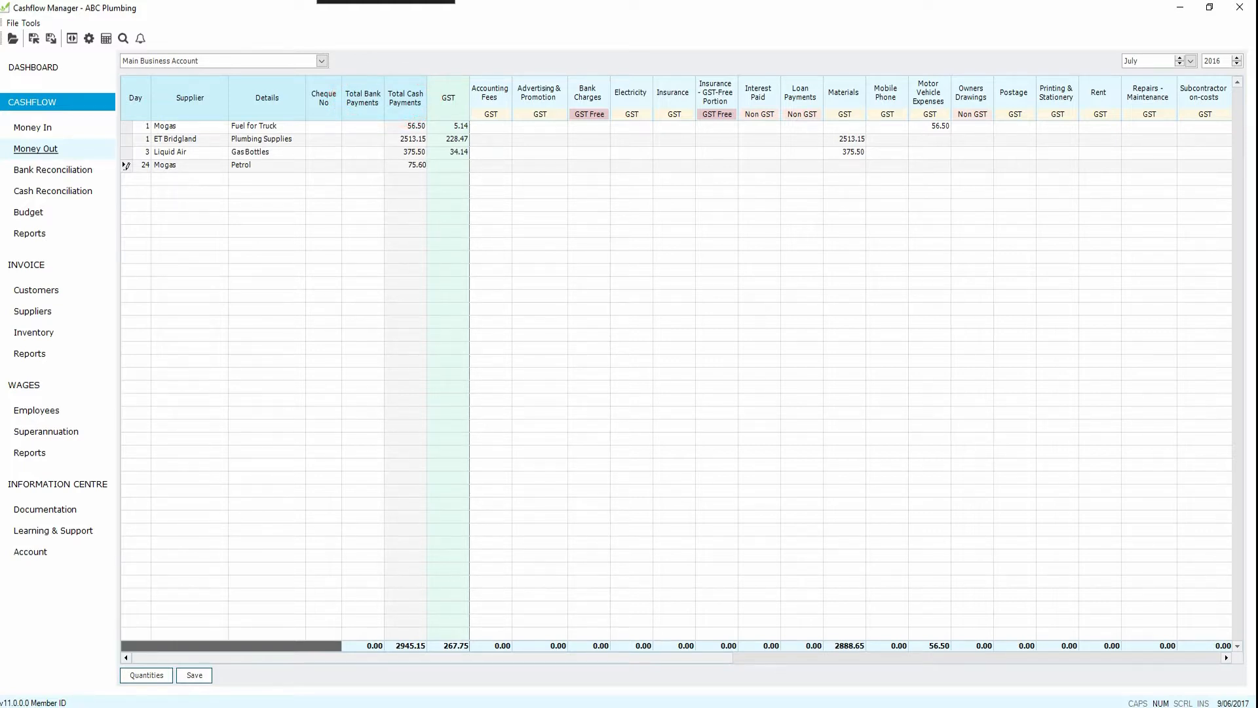
Step: Allocate the Mogas petrol payment of 75.60 to Motor Vehicle Expenses and complete the entry
{"action": "key", "text": "Tab"}
{"action": "key", "text": "Tab"}
{"action": "key", "text": "Tab"}
{"action": "key", "text": "Tab"}
{"action": "key", "text": "Tab"}
{"action": "key", "text": "Tab"}
{"action": "key", "text": "Tab"}
{"action": "key", "text": "Tab"}
{"action": "key", "text": "Tab"}
{"action": "key", "text": "Tab"}
{"action": "key", "text": "Tab"}
{"action": "key", "text": "Return"}
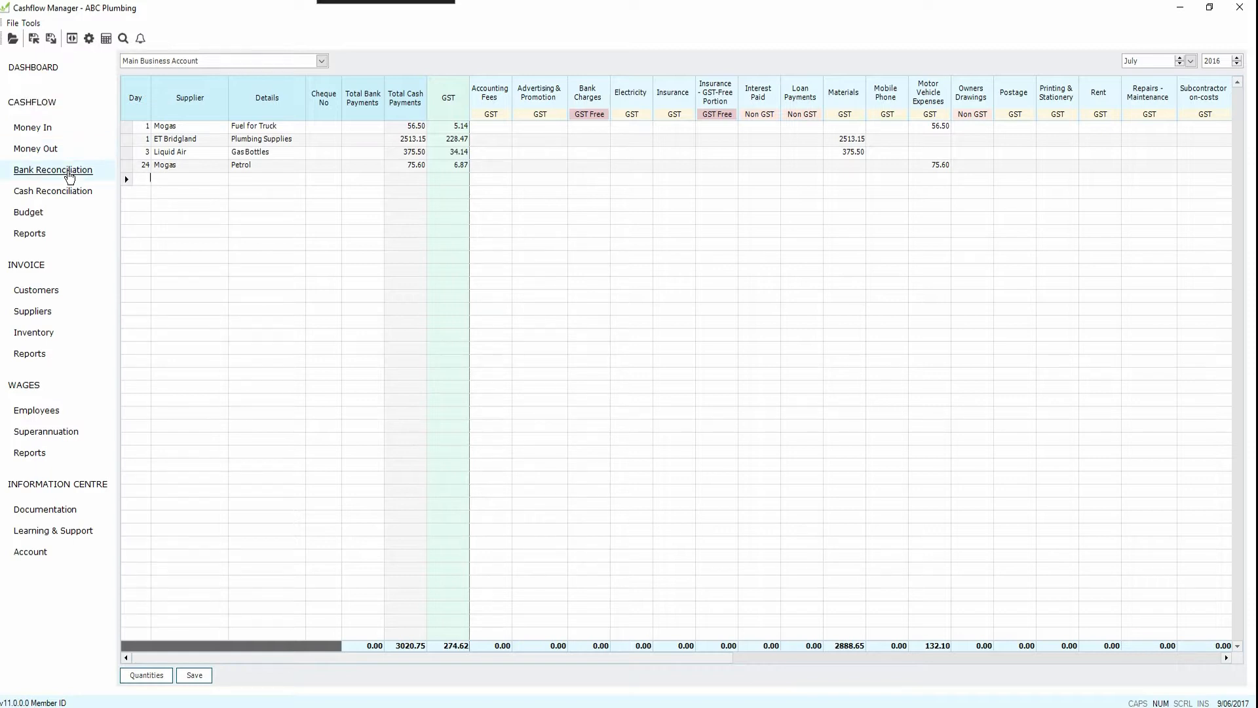
Step: Open the bank reconciliation for the Main Business Account
{"action": "left_click", "coordinate": [69, 175]}
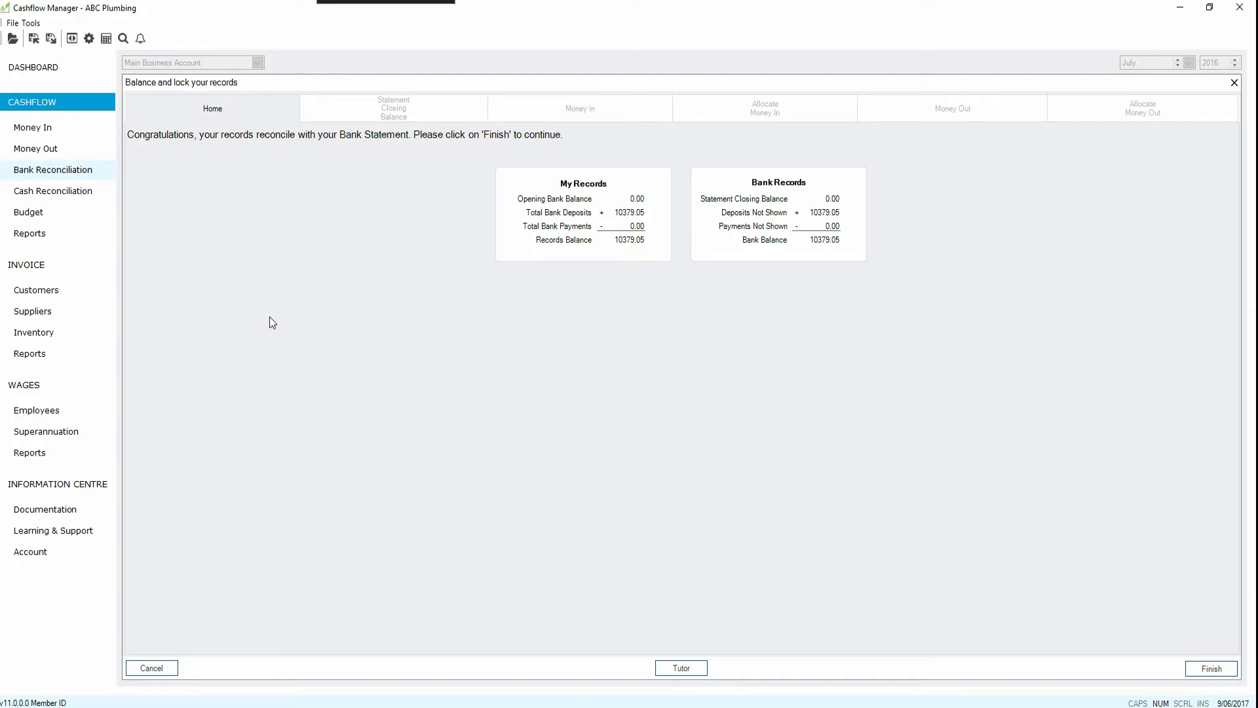
Step: Preview the Cashflow Trial Balance report for all accounts for this month
{"action": "left_click", "coordinate": [29, 240]}
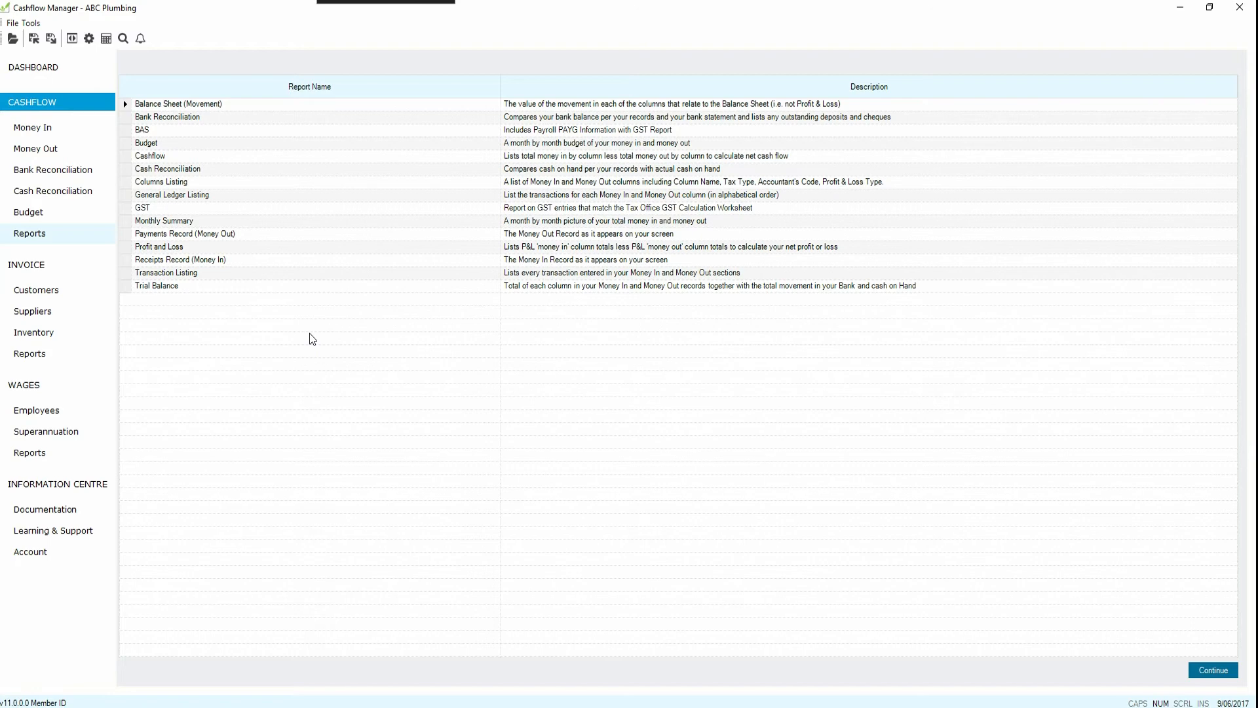
{"action": "left_click", "coordinate": [162, 286]}
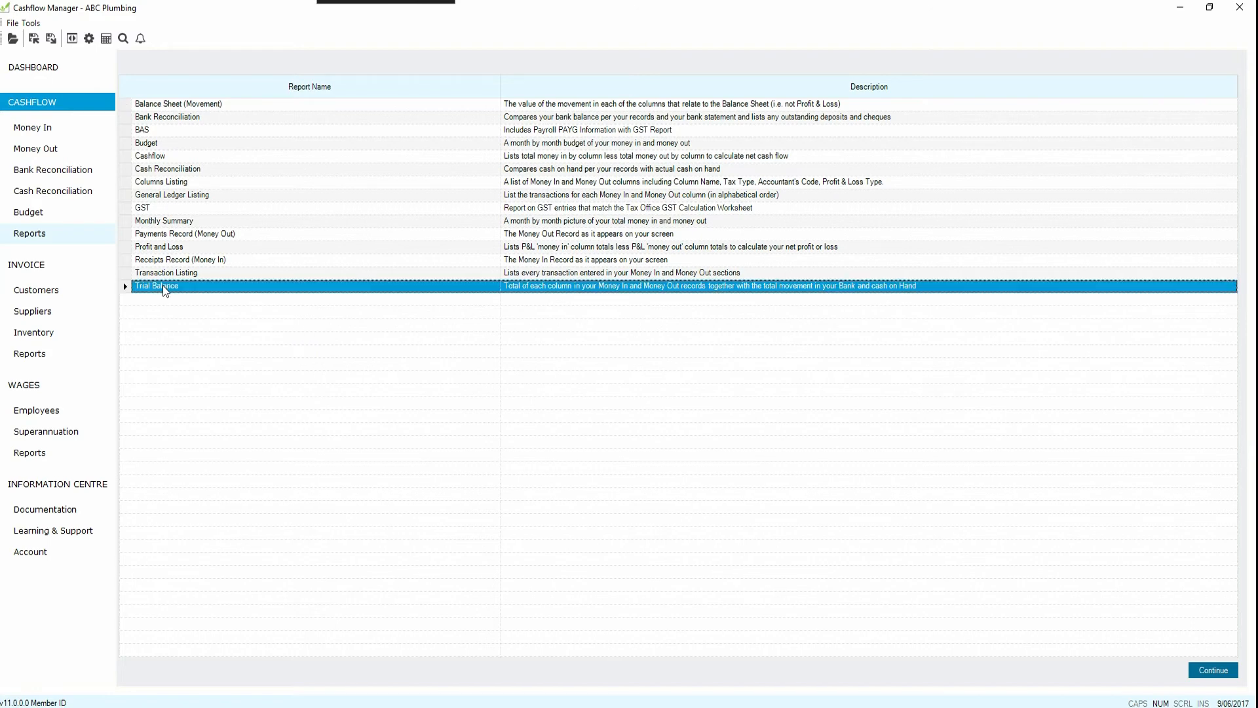
{"action": "left_click", "coordinate": [1212, 673]}
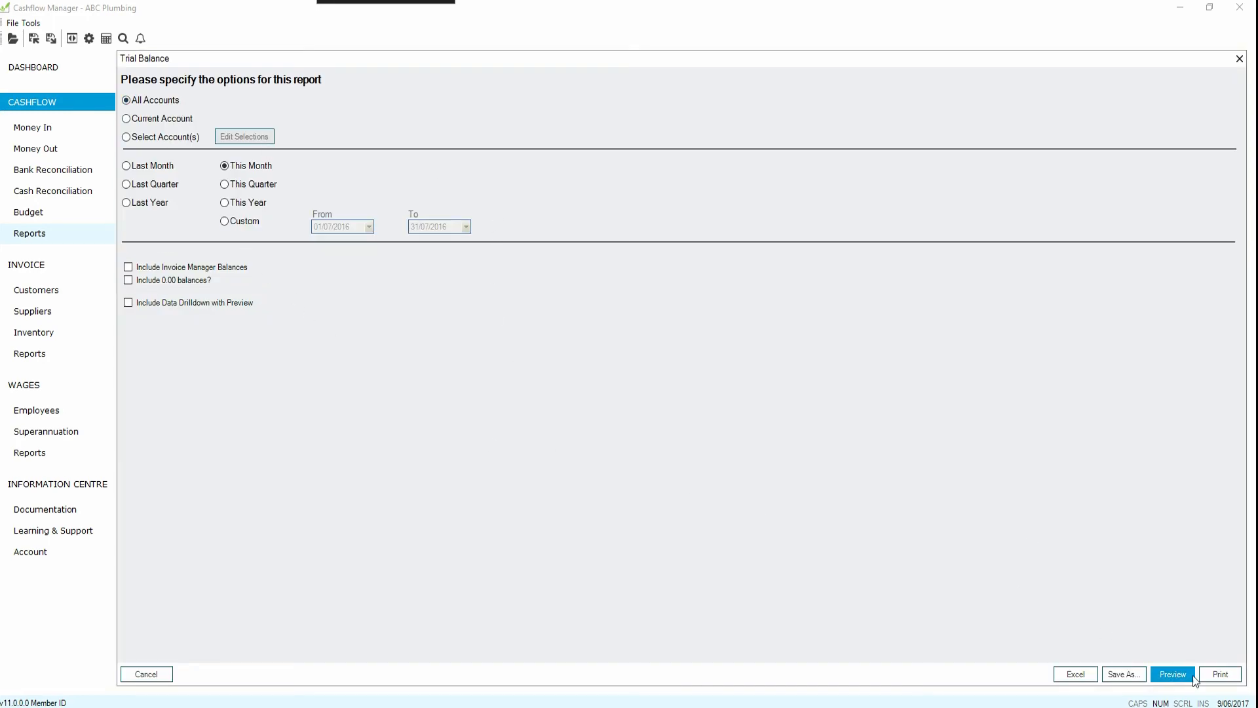
{"action": "left_click", "coordinate": [1173, 674]}
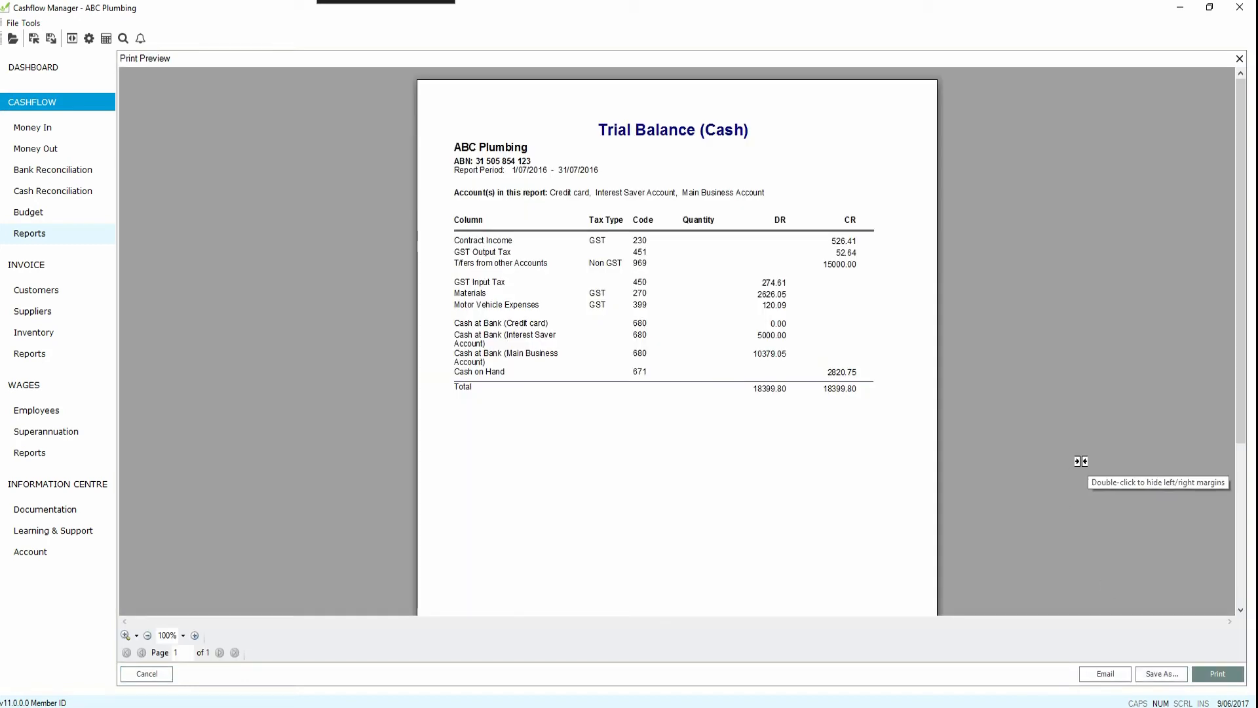
Step: Save the Trial Balance report to the Desktop as Trial Balance.pdf and close the preview
{"action": "left_click", "coordinate": [1162, 673]}
{"action": "left_click", "coordinate": [404, 283]}
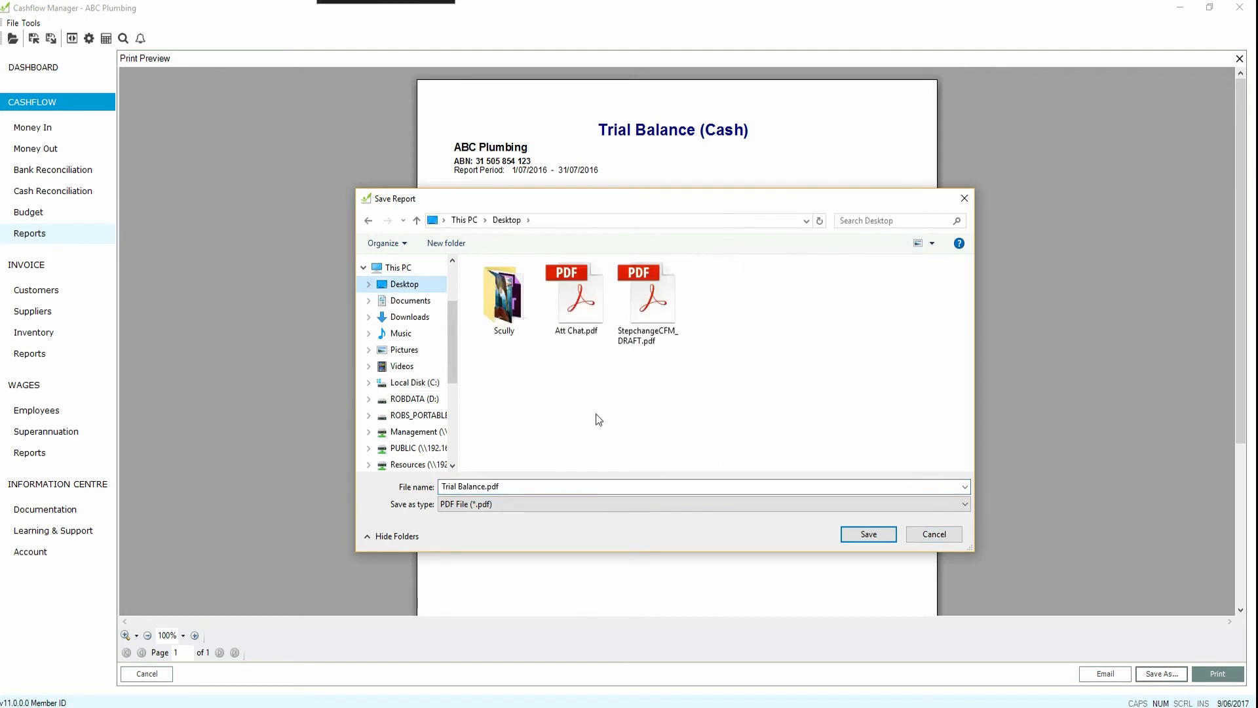
{"action": "left_click", "coordinate": [869, 534]}
{"action": "left_click", "coordinate": [734, 409]}
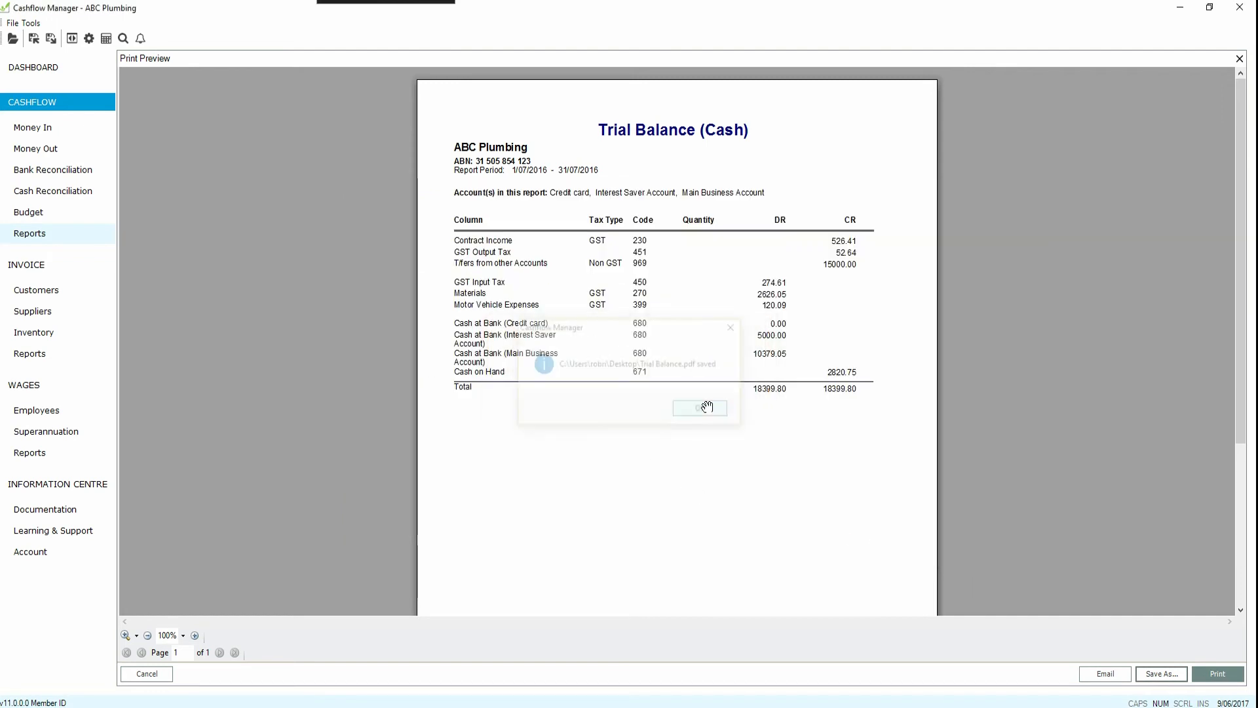
{"action": "left_click", "coordinate": [707, 407]}
{"action": "left_click", "coordinate": [147, 673]}
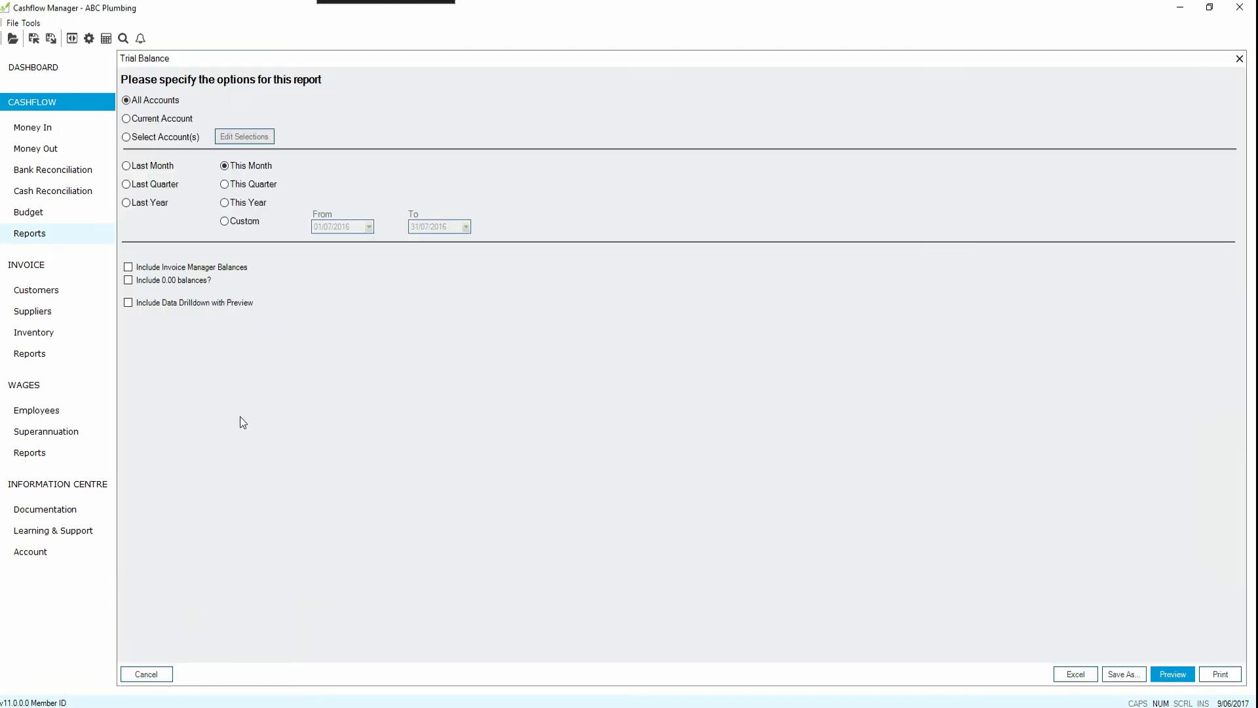
Step: Open the Cashflow budget with the form for creating a new budget
{"action": "left_click", "coordinate": [28, 215]}
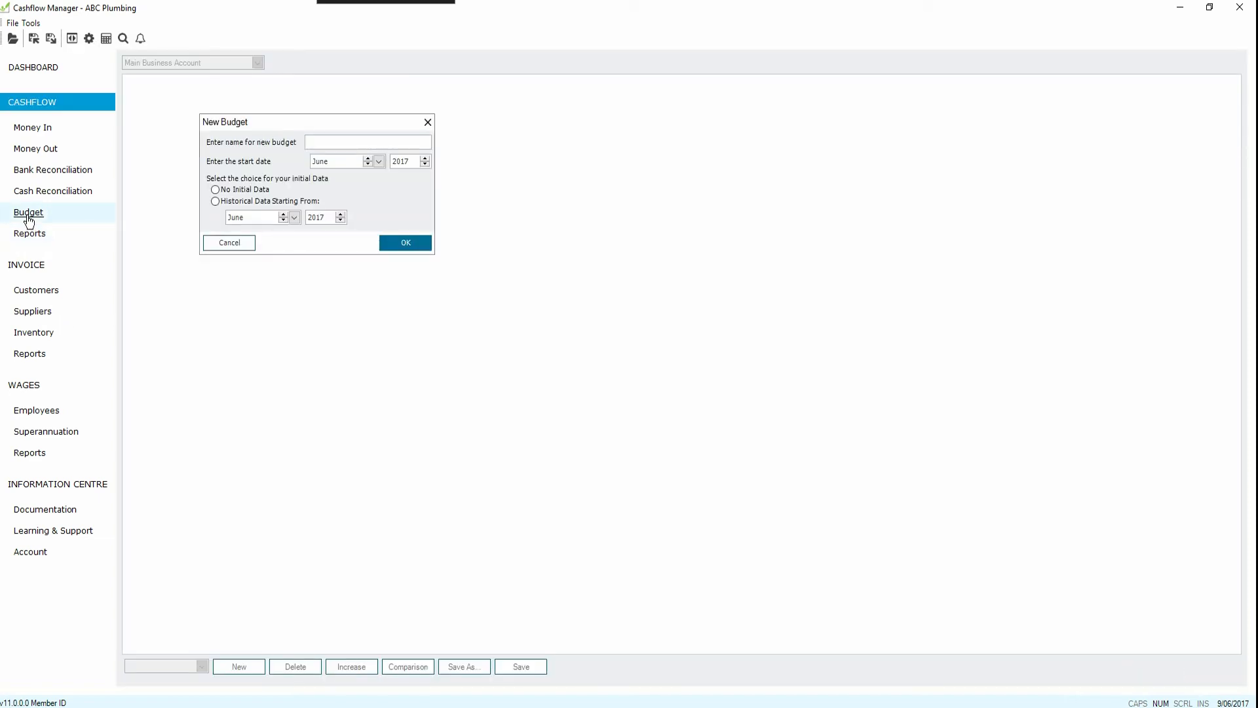